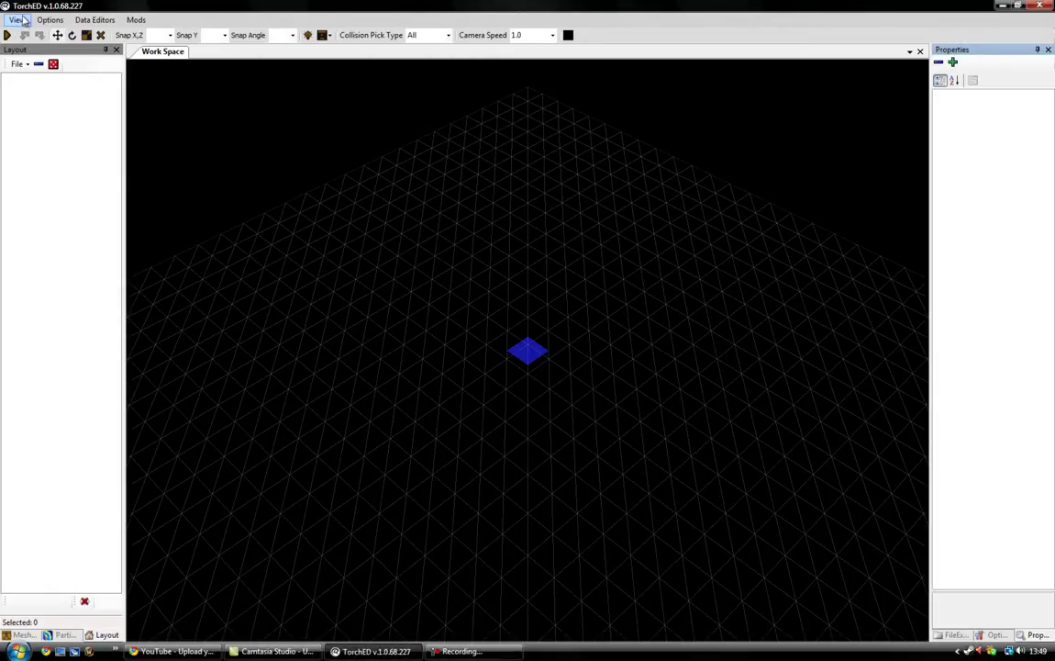
Open the room piece Palette window and place it near the upper part of the work space.
{"action": "left_click", "coordinate": [20, 20]}
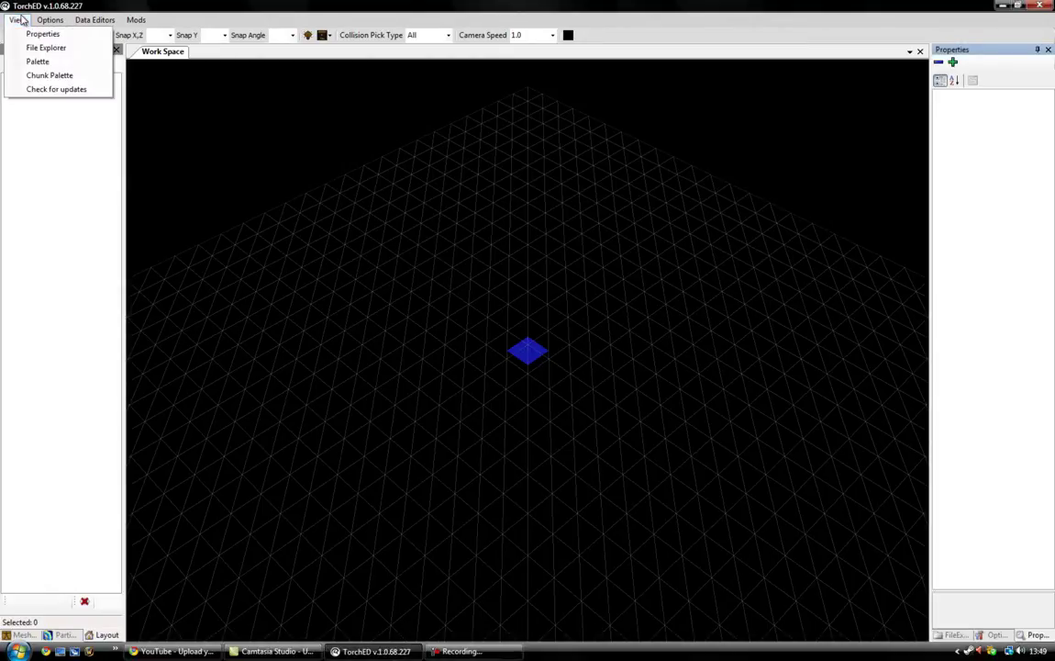
{"action": "left_click", "coordinate": [29, 63]}
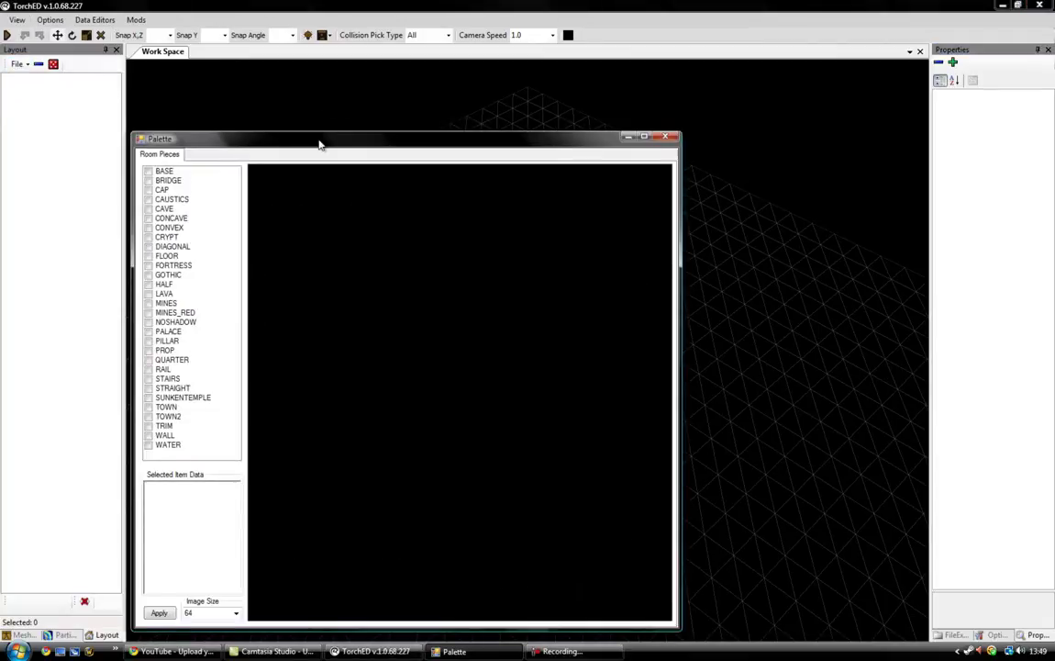
{"action": "left_click", "coordinate": [323, 86]}
{"action": "left_click", "coordinate": [454, 650]}
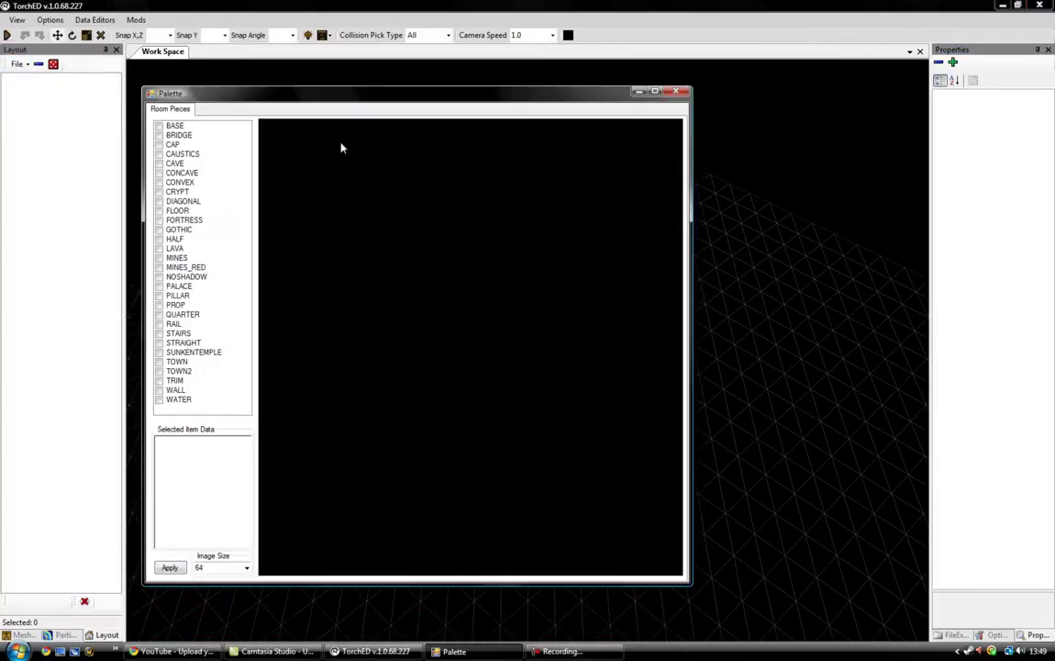
{"action": "left_click_drag", "start_coordinate": [337, 101], "coordinate": [333, 80]}
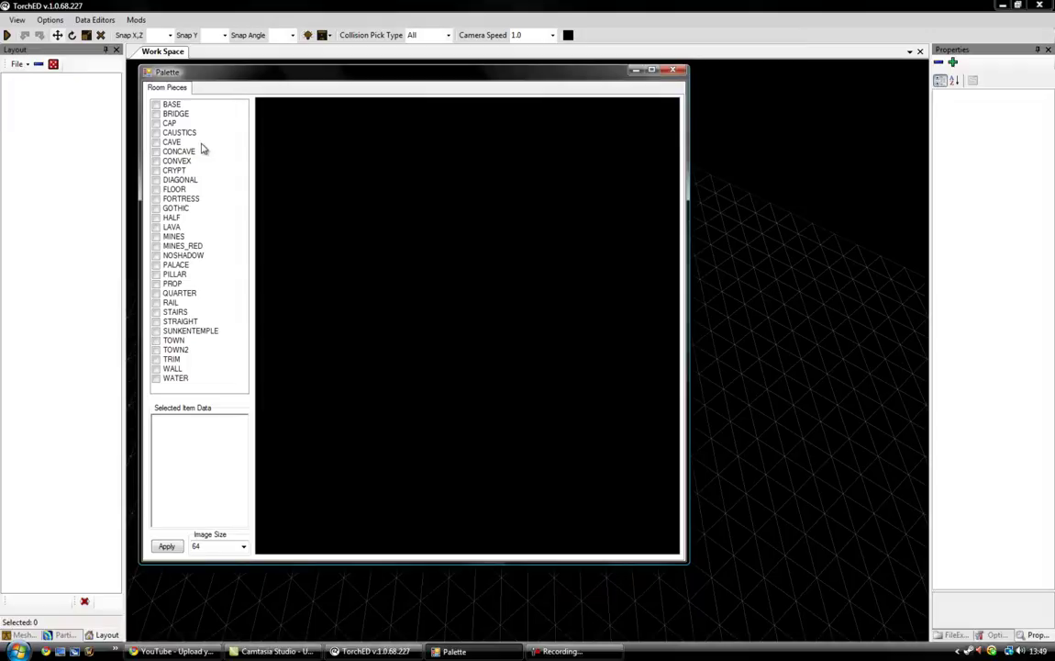
Filter the room pieces in the Palette by the CRYPT and FLOOR tags.
{"action": "left_click", "coordinate": [163, 171]}
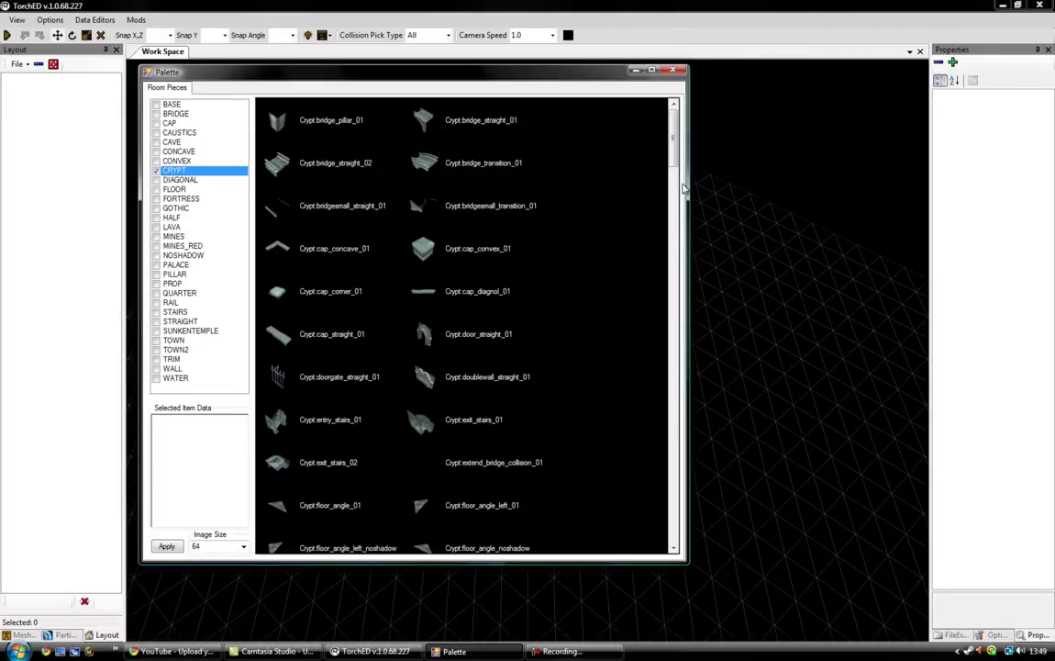
{"action": "scroll", "coordinate": [673, 202], "scroll_direction": "down", "scroll_amount": 5}
{"action": "left_click_drag", "start_coordinate": [672, 202], "coordinate": [675, 129]}
{"action": "left_click", "coordinate": [156, 189]}
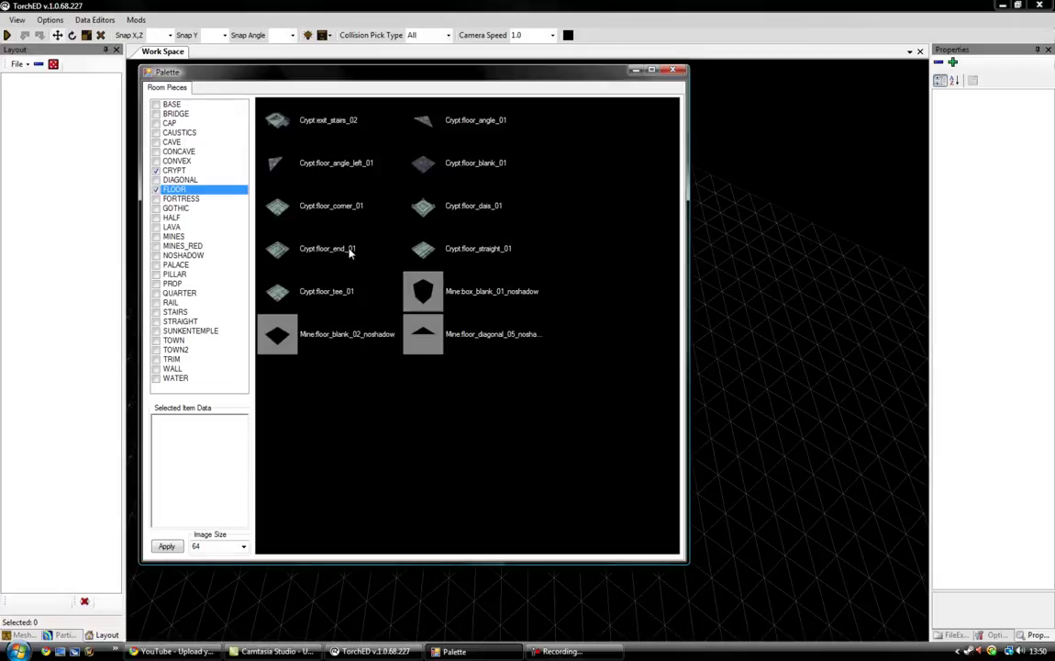
Place a Crypt:floor_blank_01 piece at position -1, 0, 2 in the work space, leaving it deselected.
{"action": "left_click", "coordinate": [455, 170]}
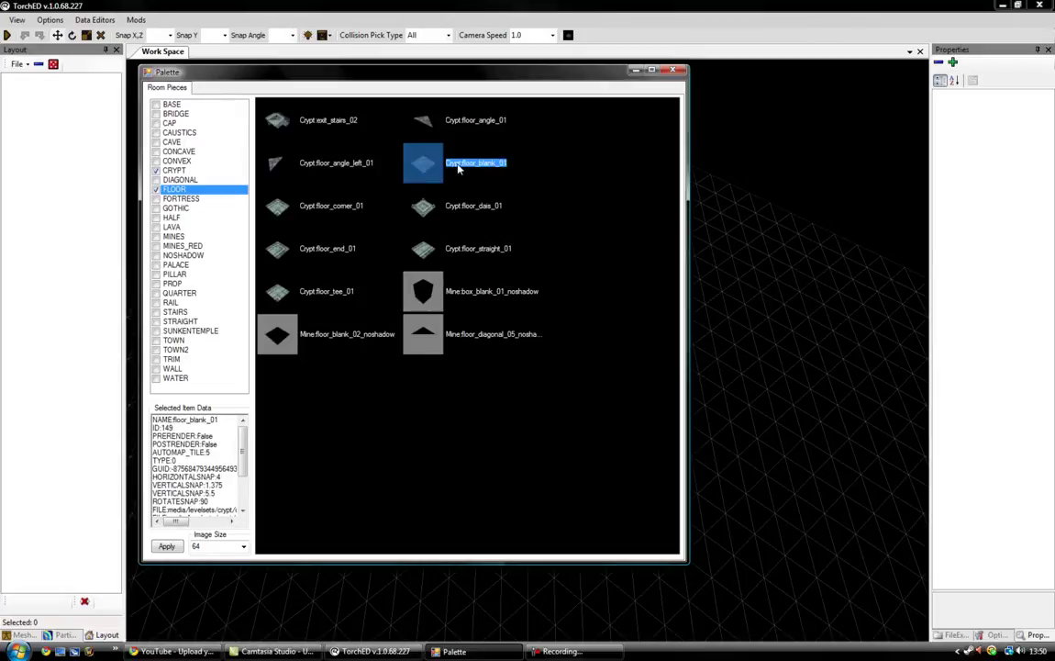
{"action": "double_click", "coordinate": [459, 168]}
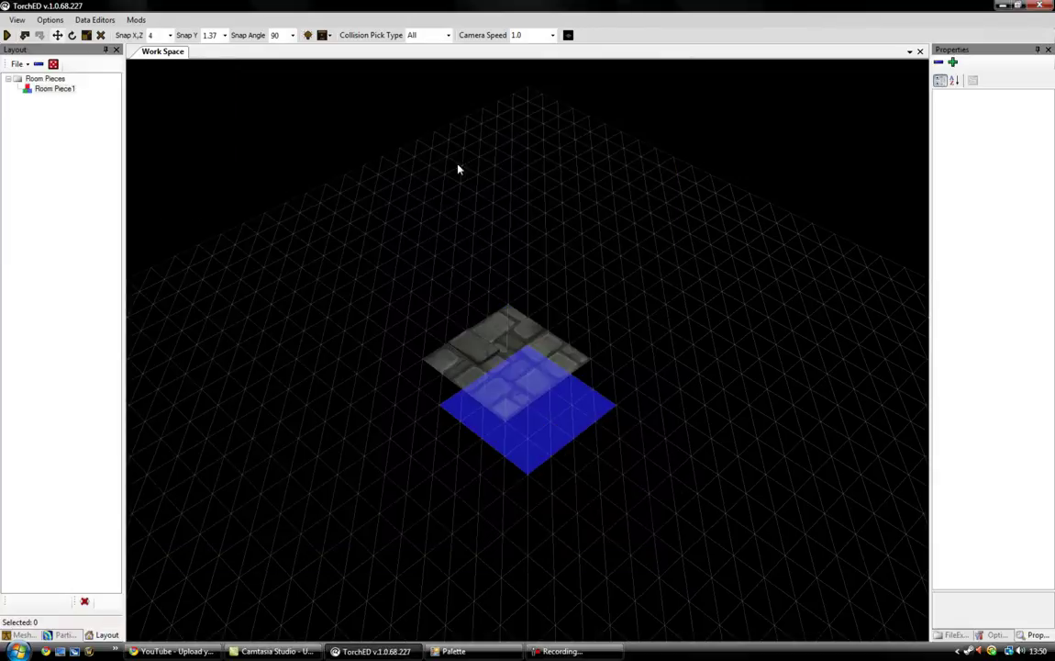
{"action": "left_click", "coordinate": [510, 367]}
{"action": "scroll", "coordinate": [509, 358], "scroll_direction": "down", "scroll_amount": 1}
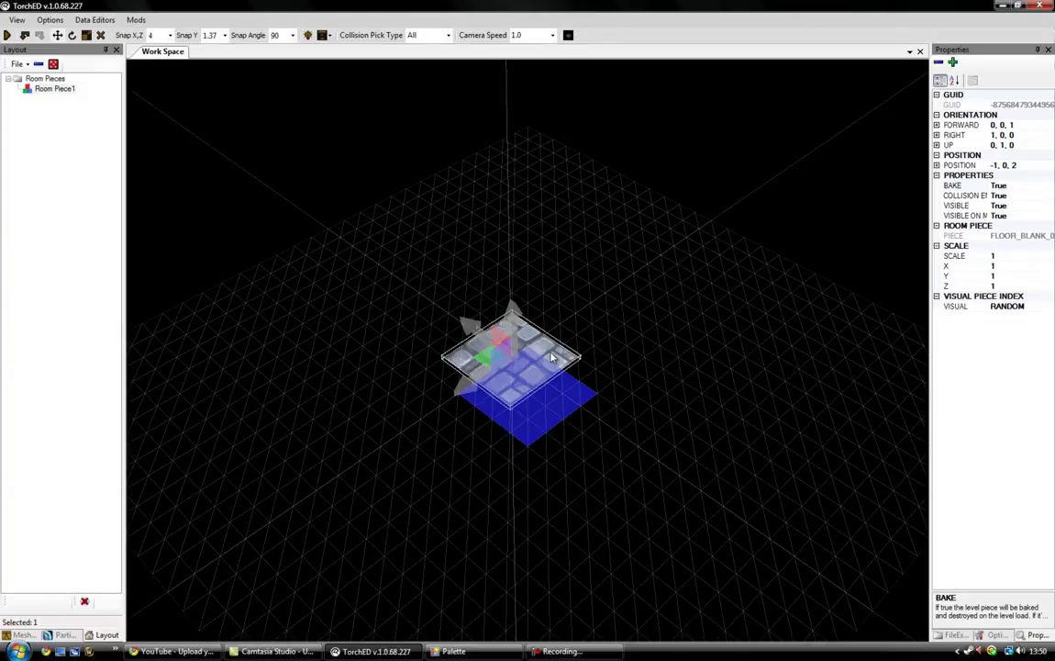
{"action": "left_click", "coordinate": [575, 321]}
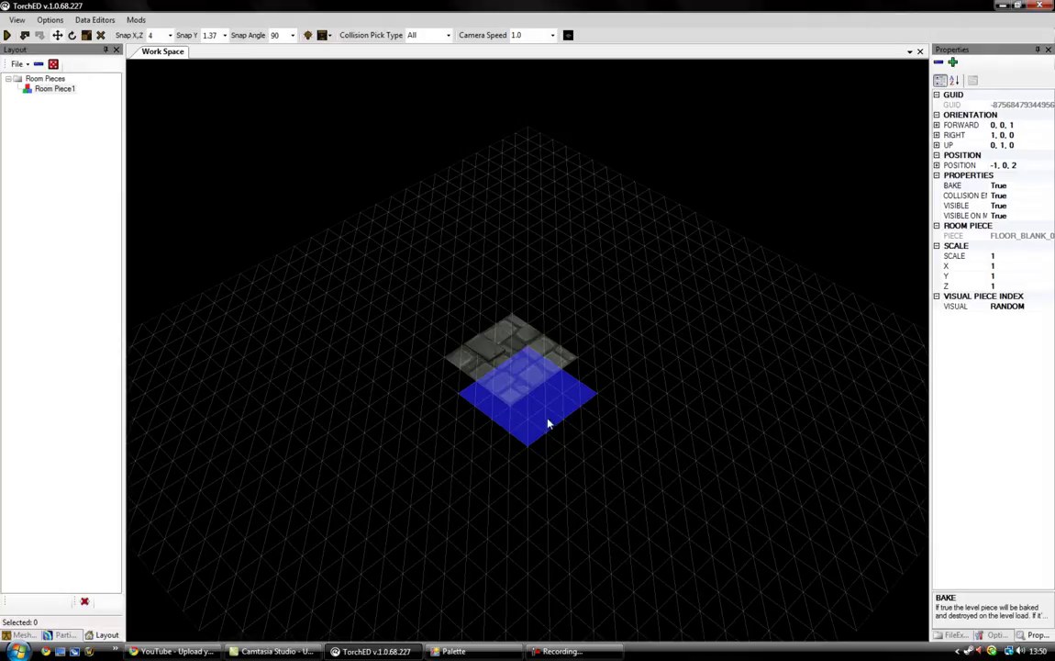
Examine the placed floor tile and the surrounding grid from different camera distances and positions.
{"action": "mouse_move", "coordinate": [451, 436]}
{"action": "right_mouse_down"}
{"action": "mouse_move", "coordinate": [411, 429]}
{"action": "mouse_move", "coordinate": [419, 440]}
{"action": "mouse_move", "coordinate": [486, 438]}
{"action": "mouse_move", "coordinate": [481, 464]}
{"action": "mouse_move", "coordinate": [441, 441]}
{"action": "mouse_move", "coordinate": [468, 431]}
{"action": "mouse_move", "coordinate": [480, 450]}
{"action": "mouse_move", "coordinate": [450, 460]}
{"action": "mouse_move", "coordinate": [431, 437]}
{"action": "mouse_move", "coordinate": [465, 430]}
{"action": "mouse_move", "coordinate": [469, 443]}
{"action": "mouse_move", "coordinate": [466, 429]}
{"action": "mouse_move", "coordinate": [429, 433]}
{"action": "mouse_move", "coordinate": [424, 451]}
{"action": "mouse_move", "coordinate": [457, 466]}
{"action": "mouse_move", "coordinate": [485, 431]}
{"action": "mouse_move", "coordinate": [456, 425]}
{"action": "mouse_move", "coordinate": [424, 436]}
{"action": "mouse_move", "coordinate": [453, 456]}
{"action": "mouse_move", "coordinate": [495, 427]}
{"action": "mouse_move", "coordinate": [451, 427]}
{"action": "mouse_move", "coordinate": [436, 448]}
{"action": "mouse_move", "coordinate": [466, 448]}
{"action": "mouse_move", "coordinate": [454, 438]}
{"action": "right_mouse_up"}
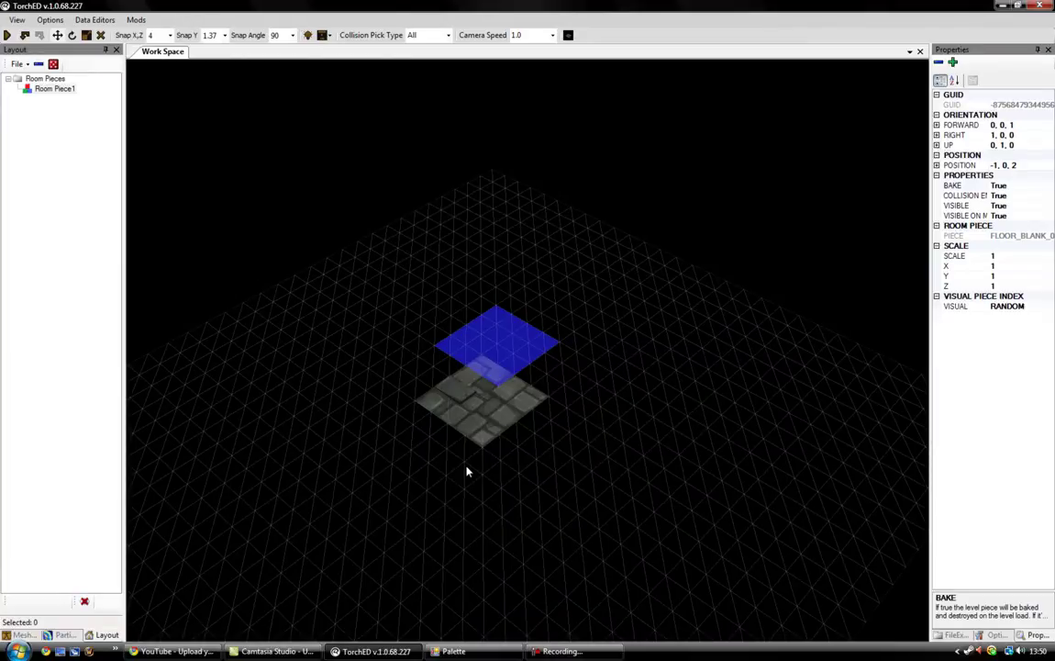
{"action": "scroll", "coordinate": [466, 471], "scroll_direction": "up", "scroll_amount": 3}
{"action": "scroll", "coordinate": [467, 471], "scroll_direction": "down", "scroll_amount": 5}
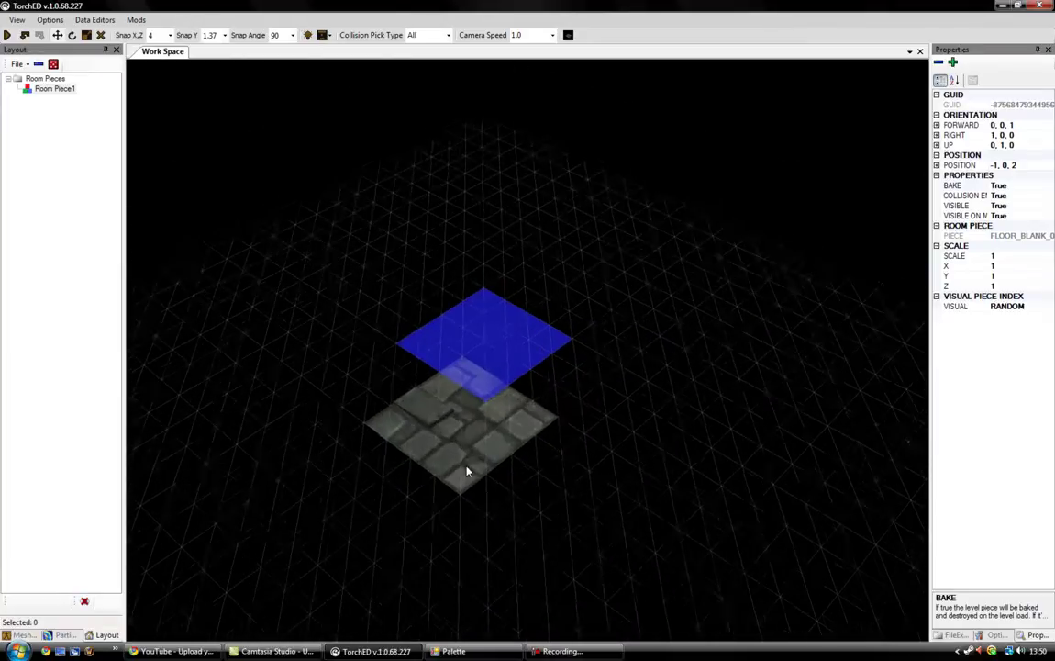
{"action": "scroll", "coordinate": [466, 471], "scroll_direction": "up", "scroll_amount": 4}
{"action": "scroll", "coordinate": [466, 471], "scroll_direction": "down", "scroll_amount": 3}
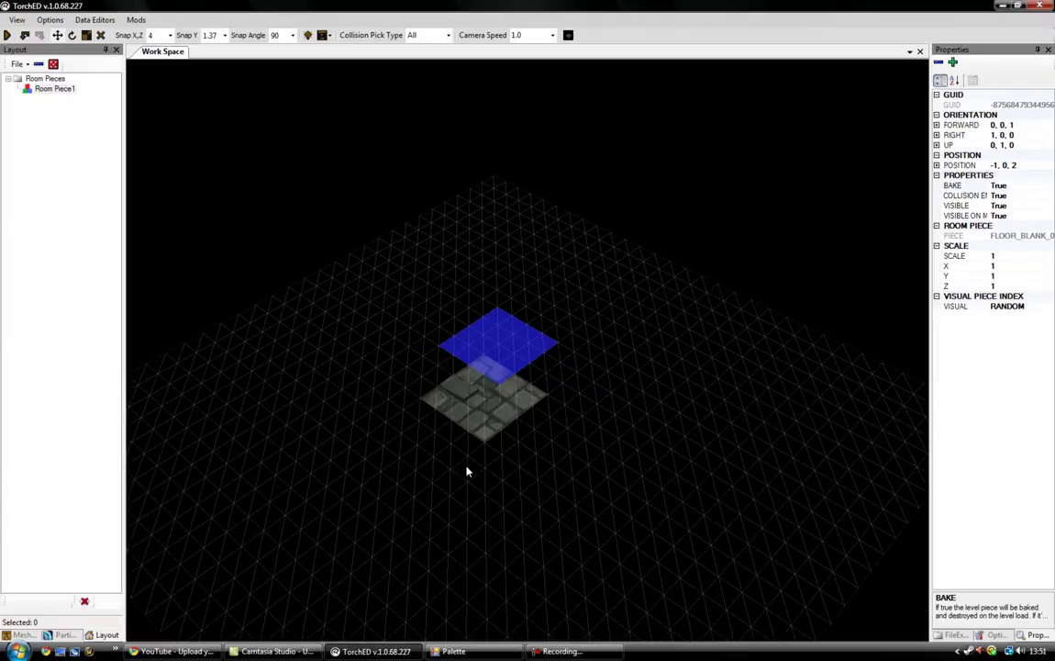
{"action": "scroll", "coordinate": [466, 471], "scroll_direction": "up", "scroll_amount": 5}
{"action": "scroll", "coordinate": [466, 471], "scroll_direction": "down", "scroll_amount": 3}
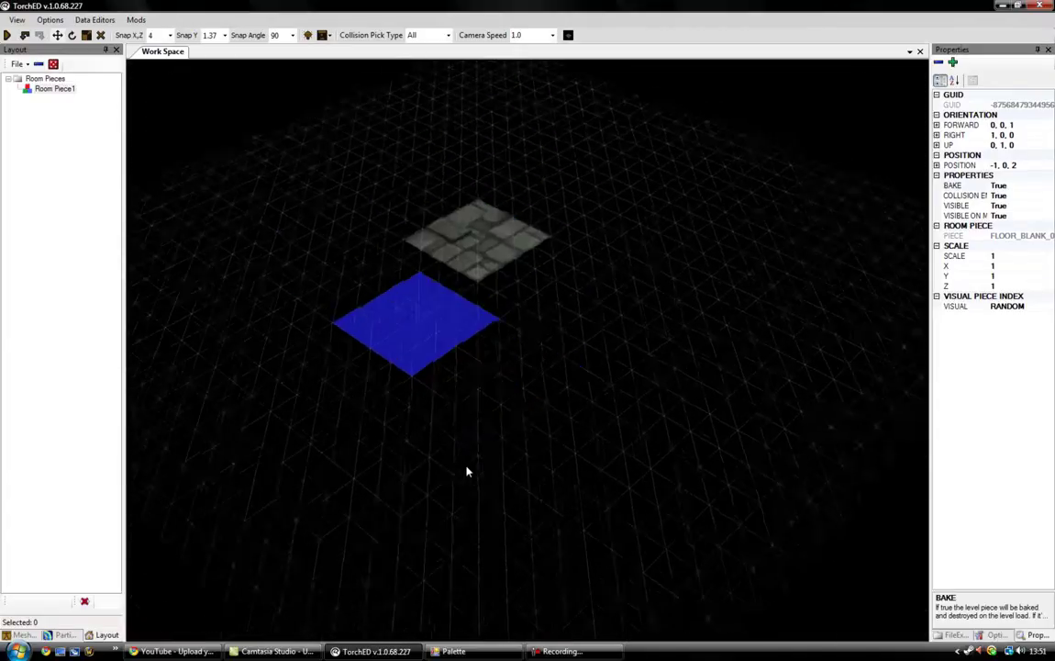
{"action": "scroll", "coordinate": [466, 471], "scroll_direction": "down", "scroll_amount": 3}
{"action": "scroll", "coordinate": [467, 471], "scroll_direction": "up", "scroll_amount": 3}
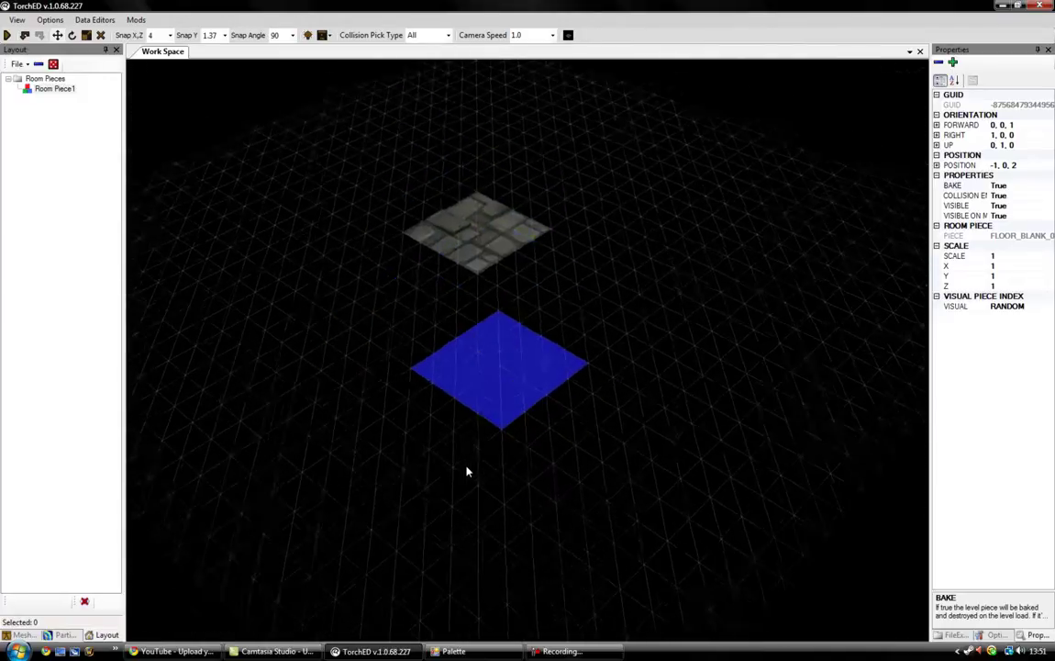
{"action": "scroll", "coordinate": [466, 471], "scroll_direction": "down", "scroll_amount": 3}
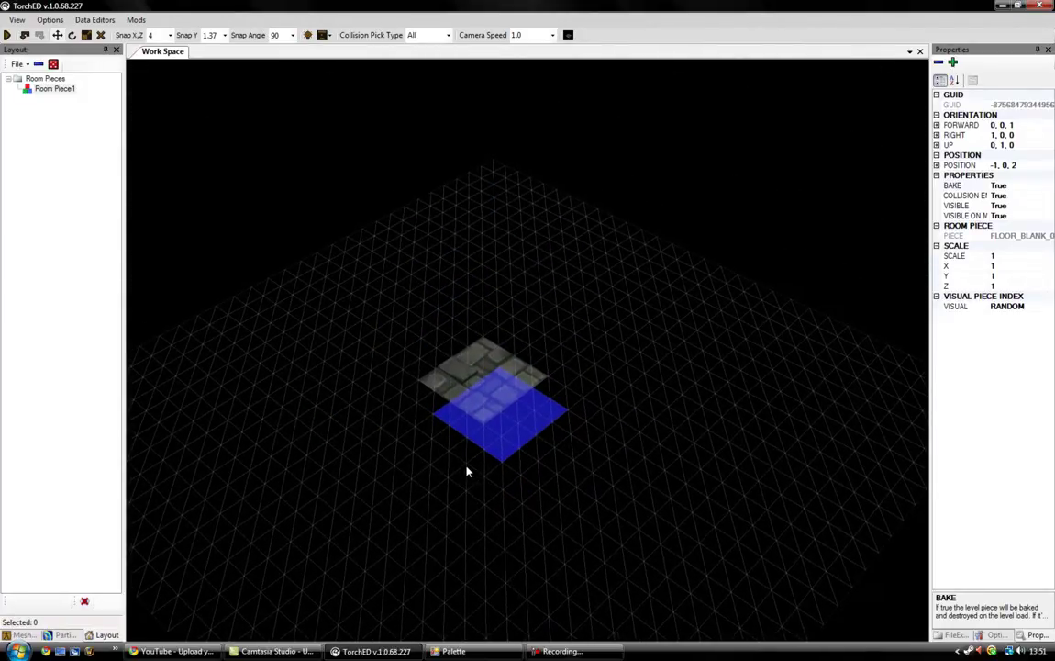
{"action": "scroll", "coordinate": [482, 405], "scroll_direction": "up", "scroll_amount": 3}
{"action": "scroll", "coordinate": [483, 405], "scroll_direction": "down", "scroll_amount": 3}
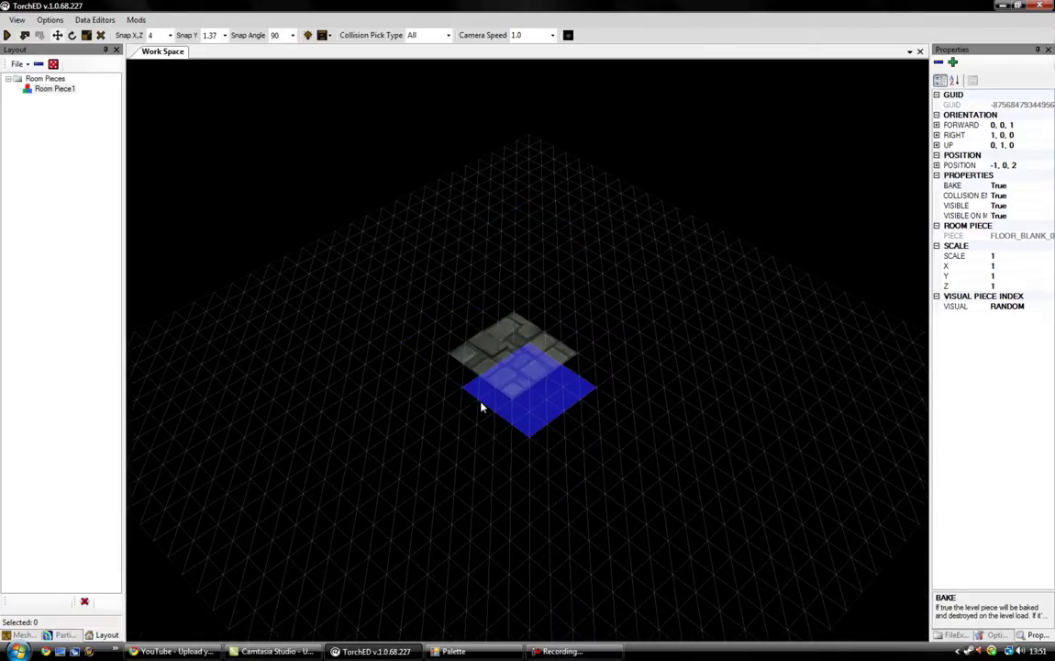
{"action": "mouse_move", "coordinate": [481, 402]}
{"action": "right_mouse_down"}
{"action": "mouse_move", "coordinate": [624, 415]}
{"action": "mouse_move", "coordinate": [474, 423]}
{"action": "right_mouse_up"}
{"action": "key", "text": "w"}
{"action": "key", "text": "s"}
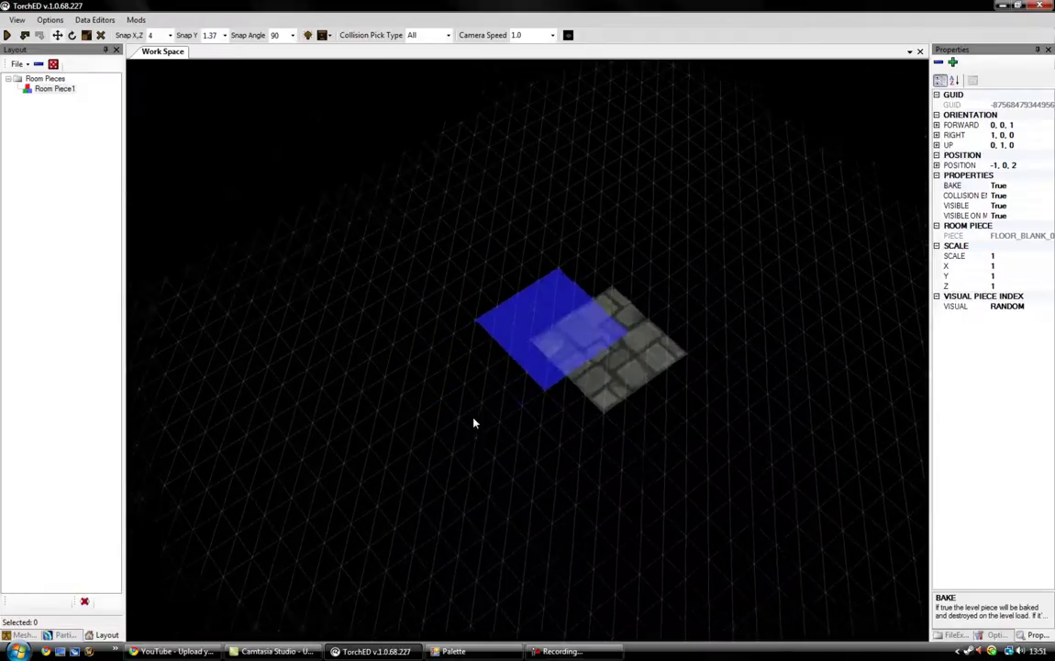
{"action": "key", "text": "w"}
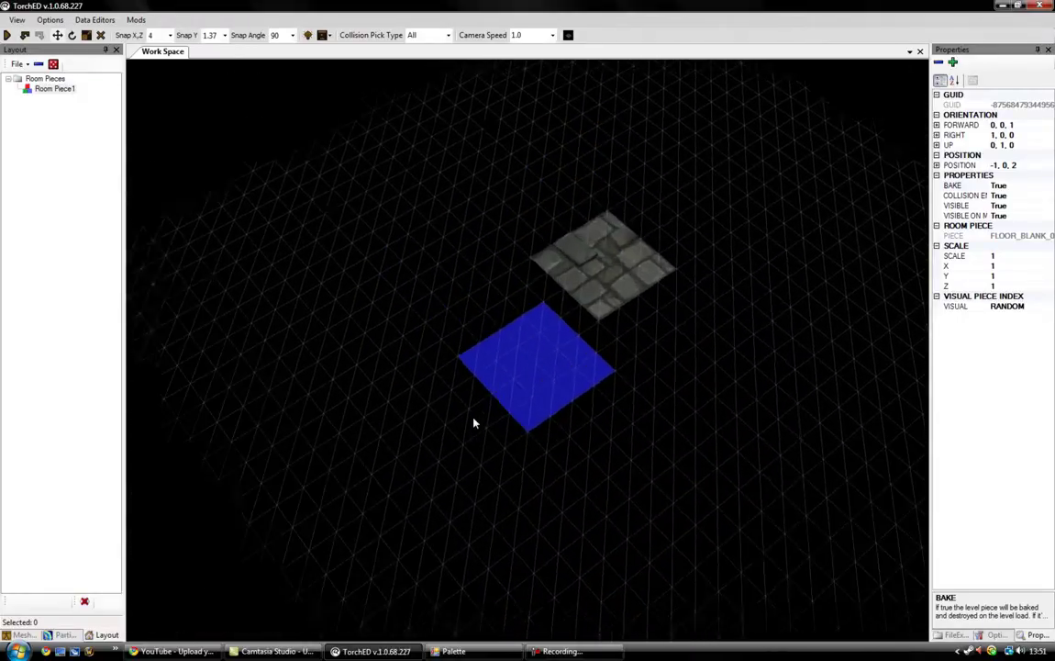
{"action": "key", "text": "s"}
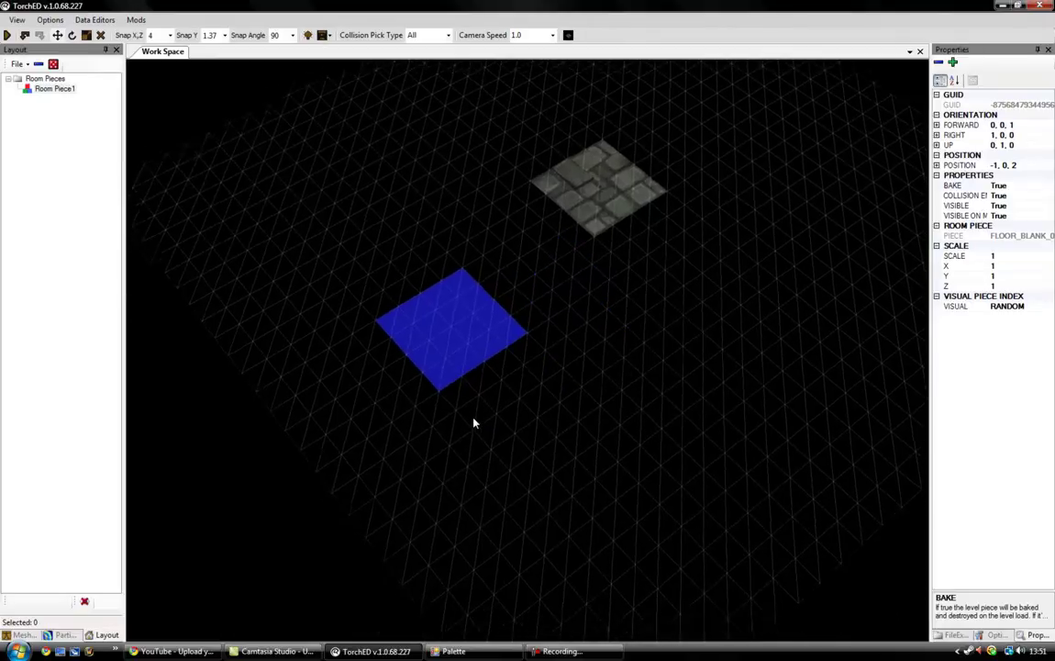
{"action": "right_click_drag", "start_coordinate": [475, 423], "coordinate": [555, 221]}
Duplicate the floor tile, shift the copy around the grid, and return it to position -1, 0, 2.
{"action": "left_click", "coordinate": [518, 188]}
{"action": "key", "text": "a"}
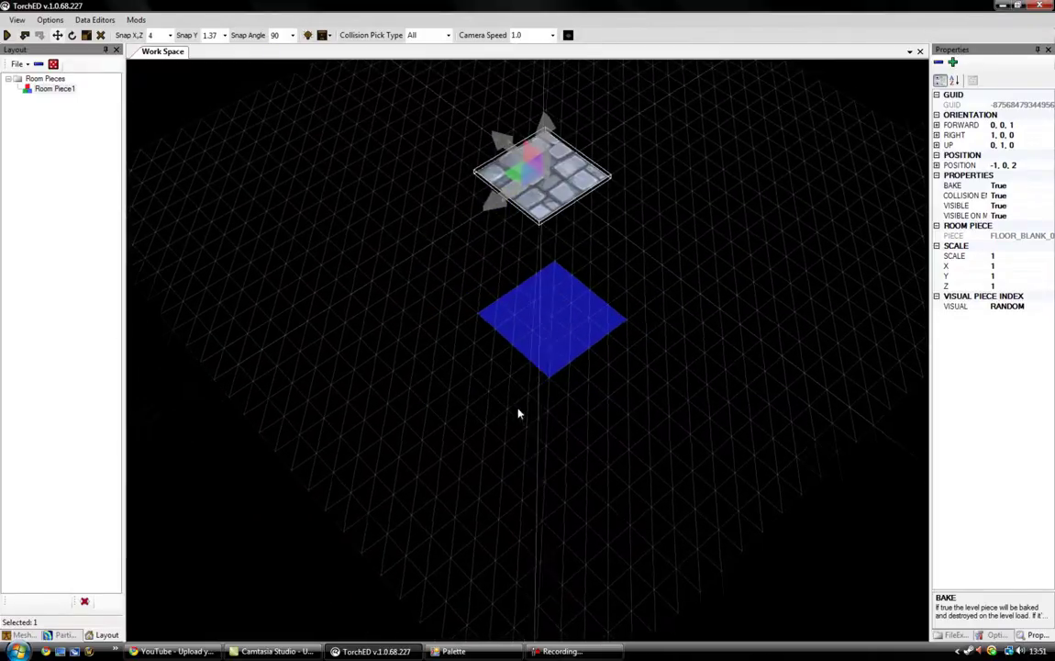
{"action": "key", "text": "w"}
{"action": "key", "text": "w"}
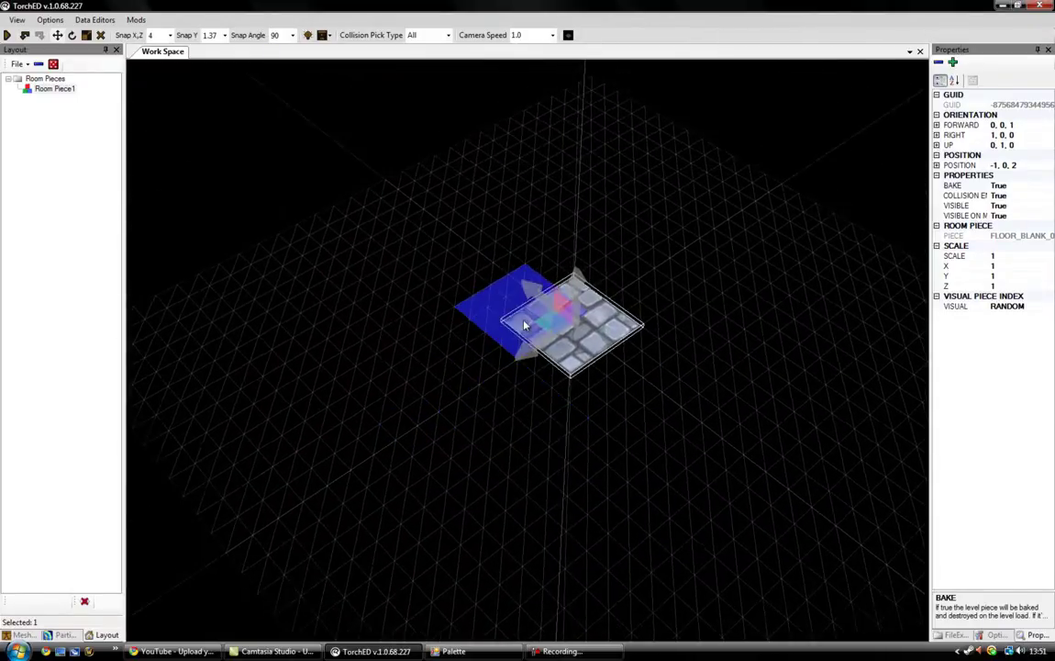
{"action": "key", "text": "a"}
{"action": "key", "text": "s"}
{"action": "right_click_drag", "start_coordinate": [521, 332], "coordinate": [521, 328]}
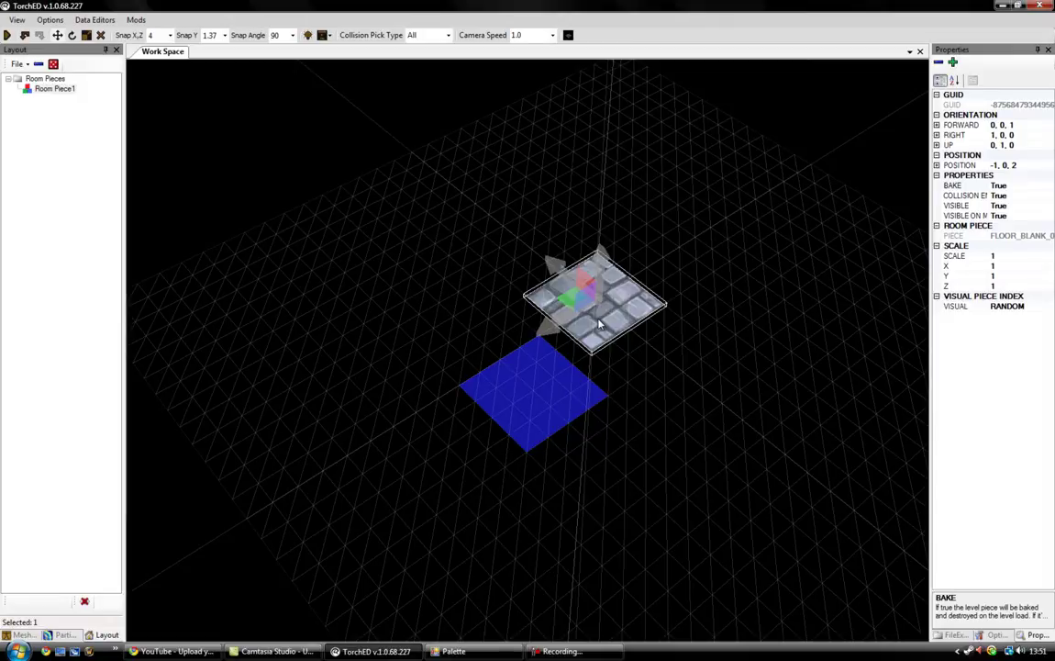
{"action": "key", "text": "shift+Right"}
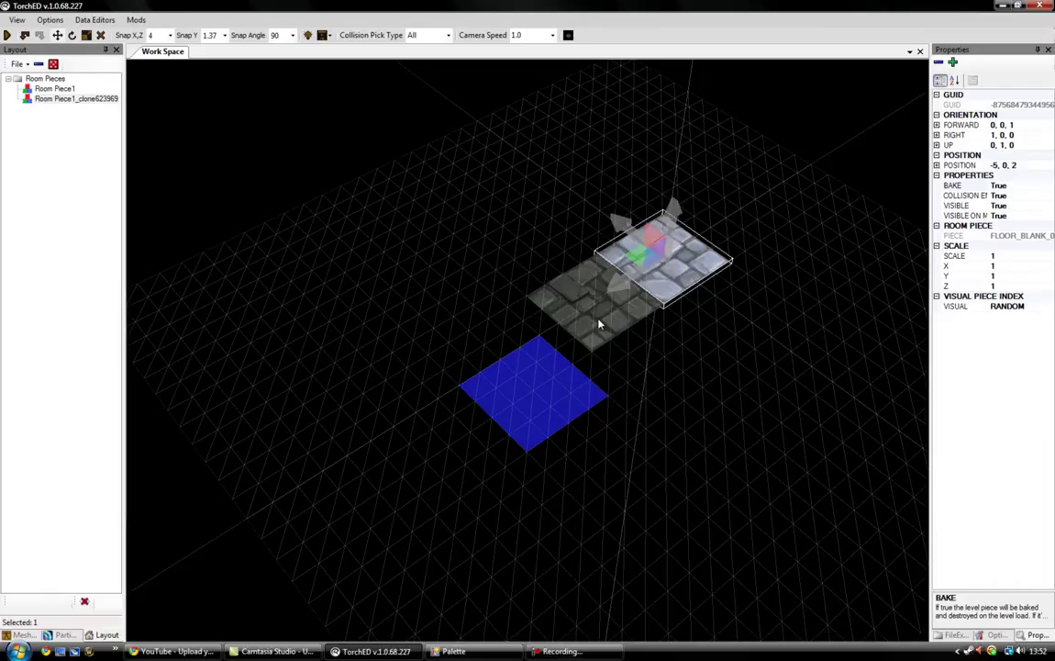
{"action": "key", "text": "Right"}
{"action": "key", "text": "Right"}
{"action": "key", "text": "Down"}
{"action": "key", "text": "Left"}
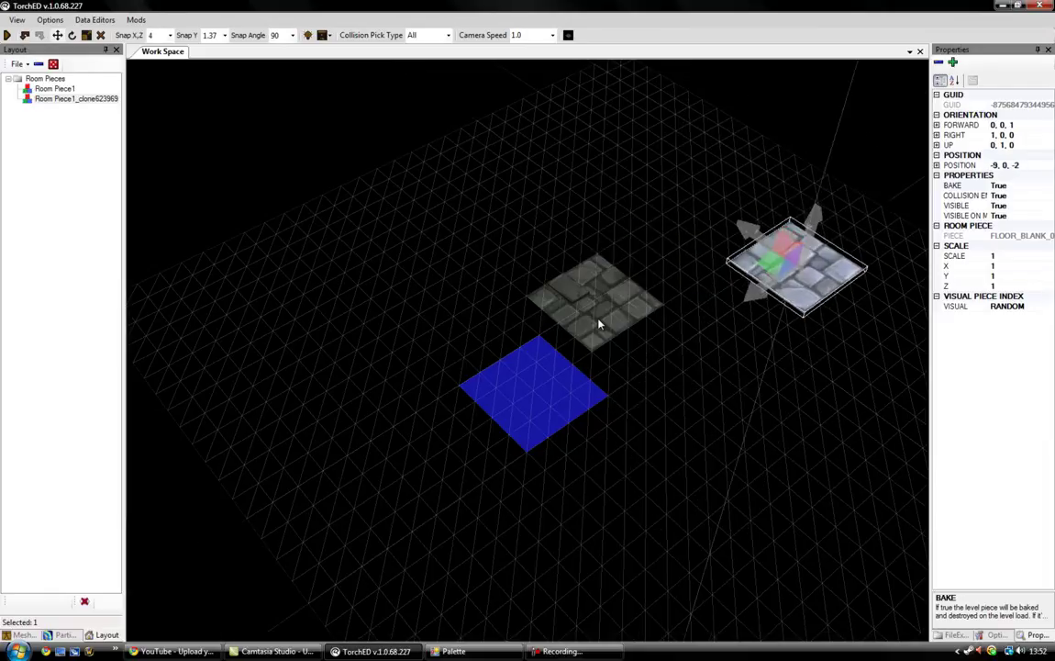
{"action": "key", "text": "Left"}
{"action": "key", "text": "Down"}
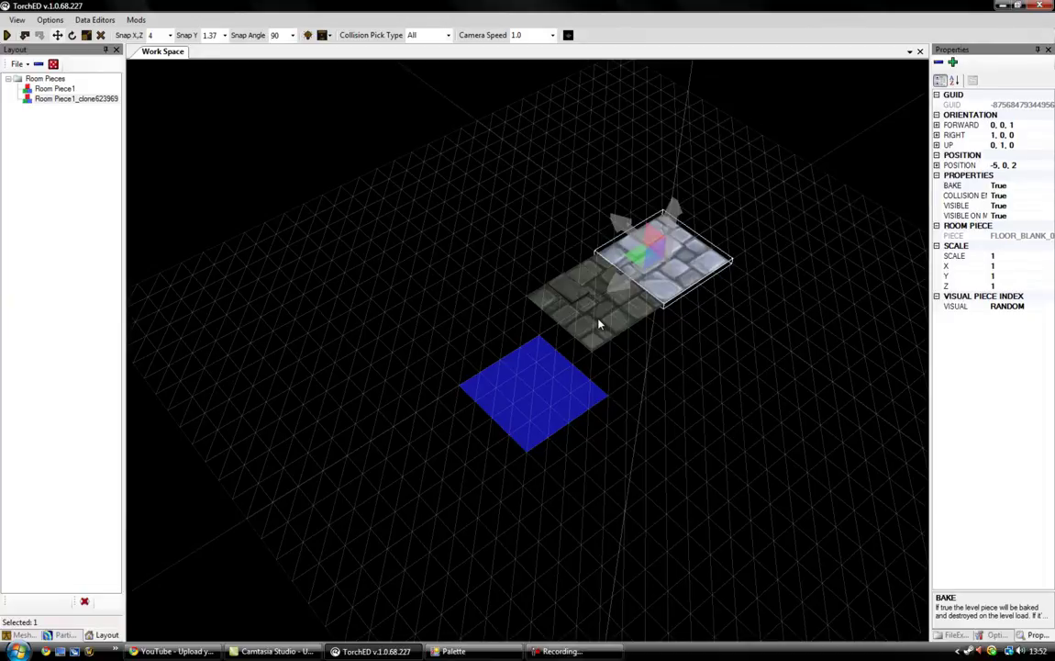
{"action": "key", "text": "Down"}
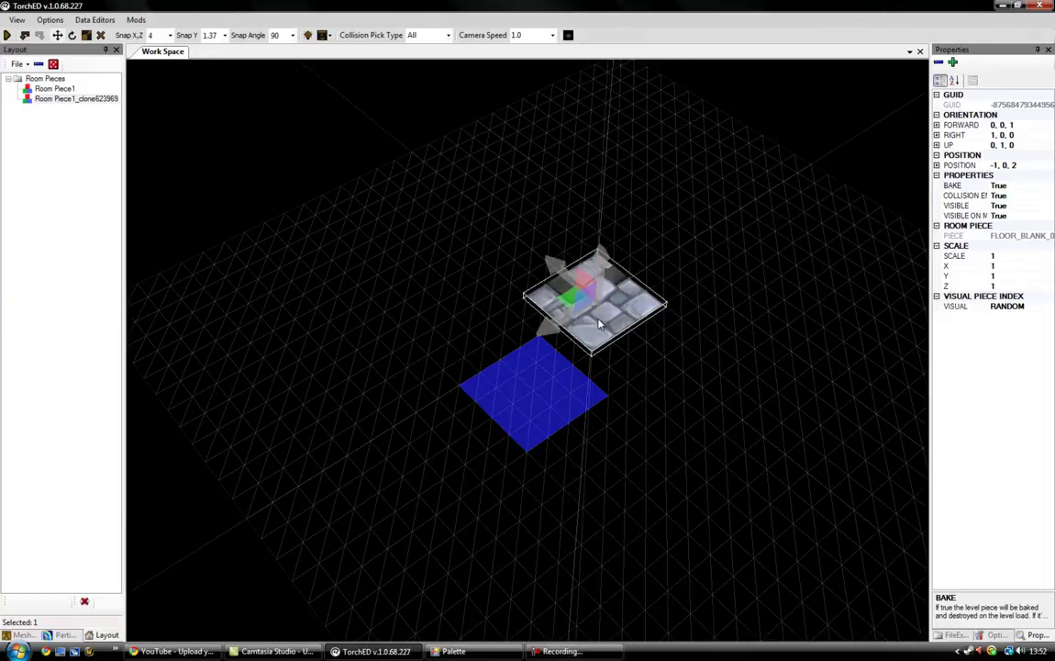
Duplicate the floor tile three times to form a two-by-two block, placing copies at -5, 0, 2, at -5, 0, 6 and at -1, 0, 6.
{"action": "key", "text": "shift+Up"}
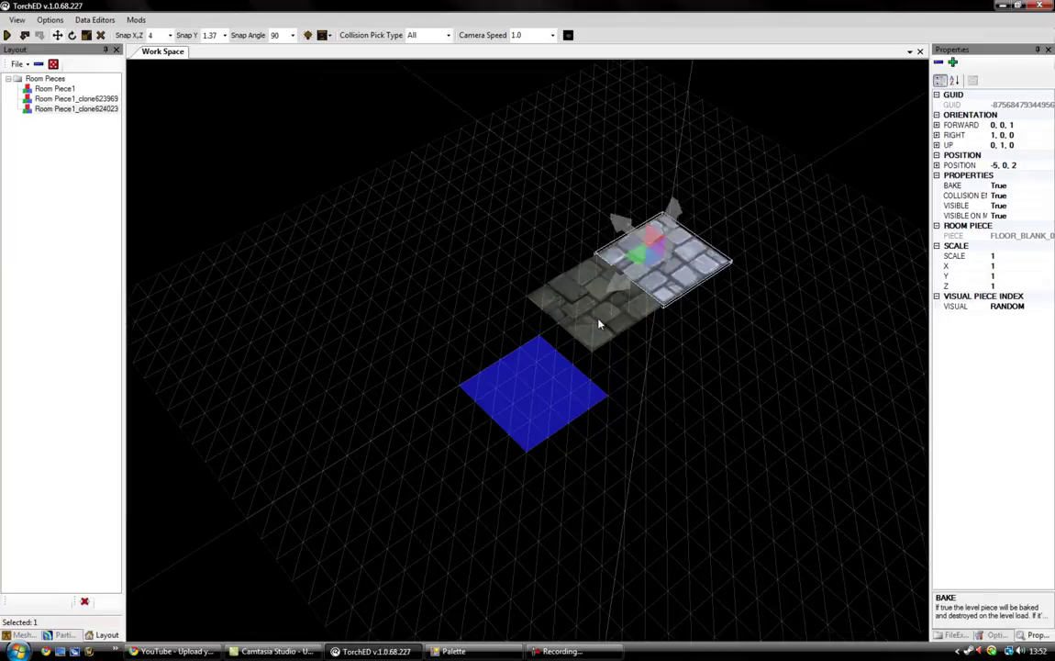
{"action": "key", "text": "ctrl+d"}
{"action": "key", "text": "Up"}
{"action": "key", "text": "Right"}
{"action": "key", "text": "Down"}
{"action": "key", "text": "Right"}
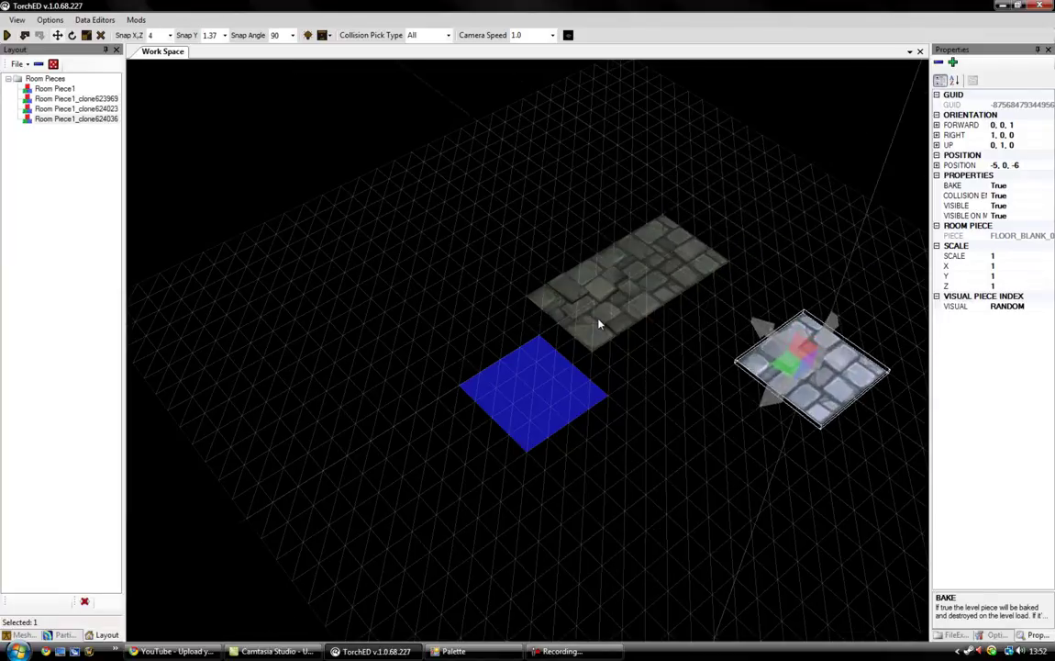
{"action": "key", "text": "Left"}
{"action": "key", "text": "Left"}
{"action": "key", "text": "Down"}
{"action": "key", "text": "Left"}
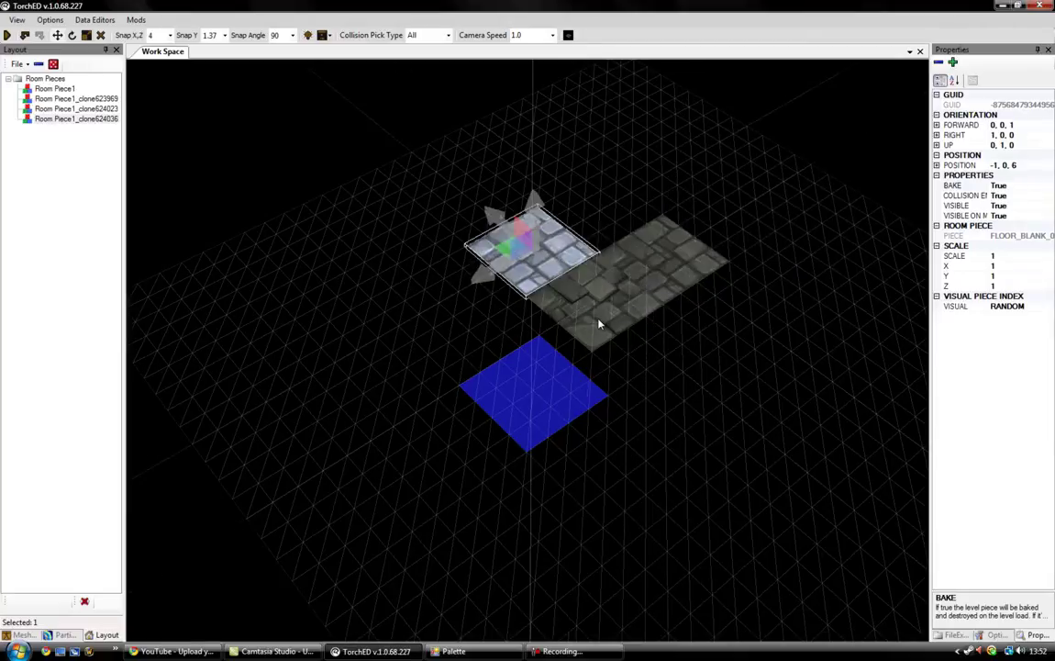
{"action": "key", "text": "Up"}
{"action": "key", "text": "ctrl+d"}
{"action": "key", "text": "Down"}
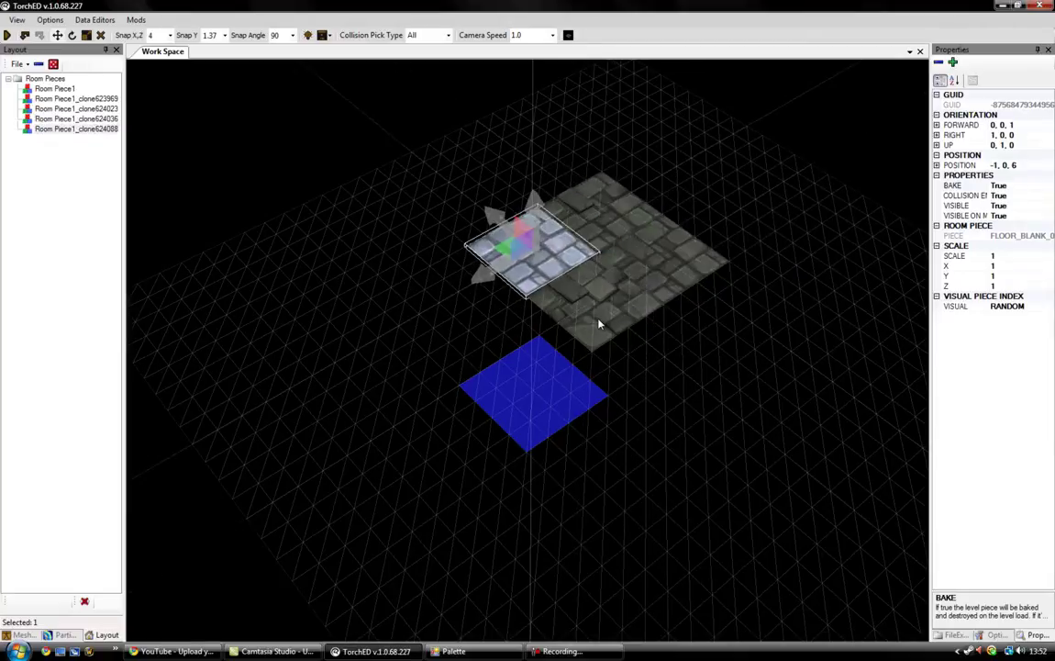